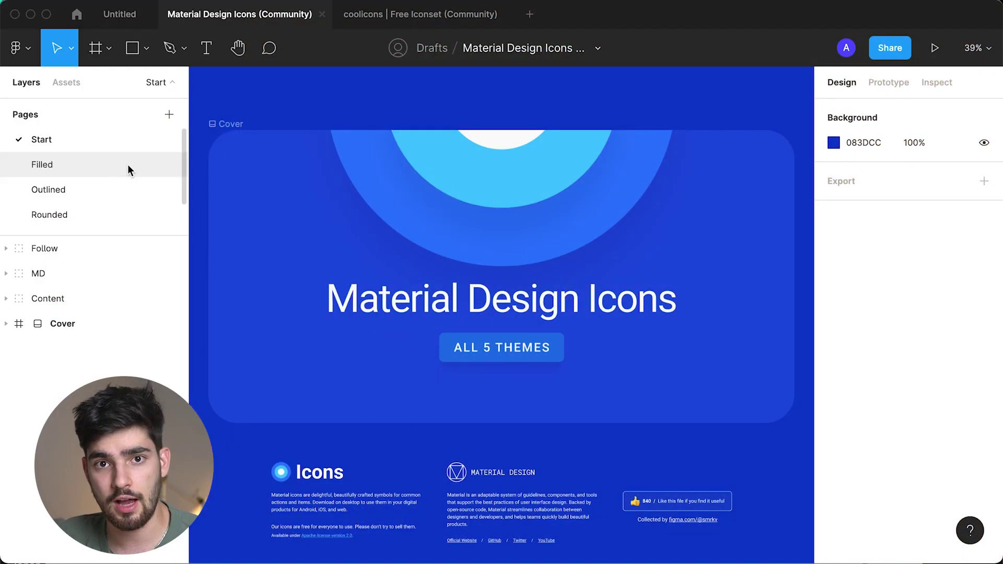
click(128, 166)
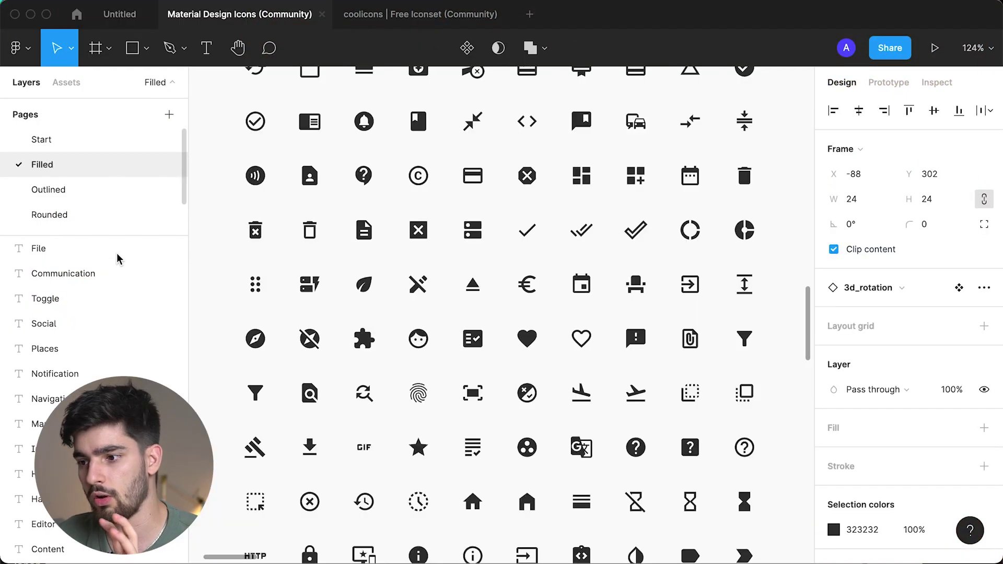
scroll(294, 245, down, 15)
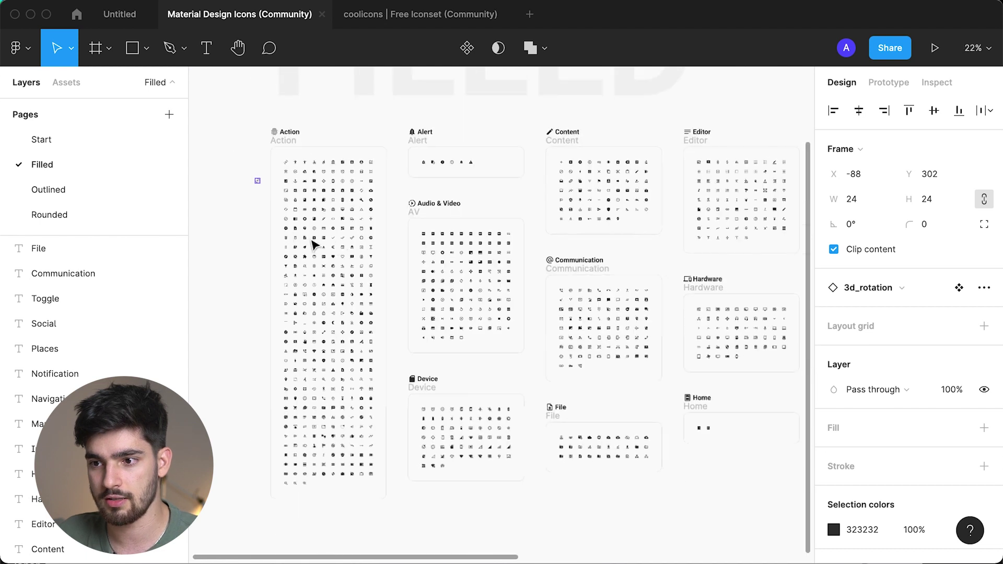
scroll(432, 269, down, 6)
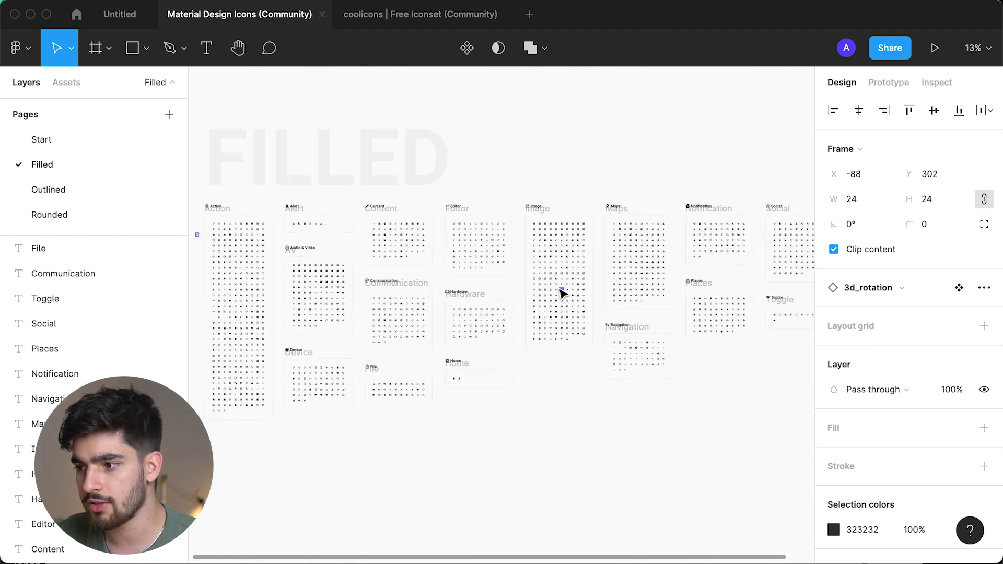
scroll(562, 300, left, 3)
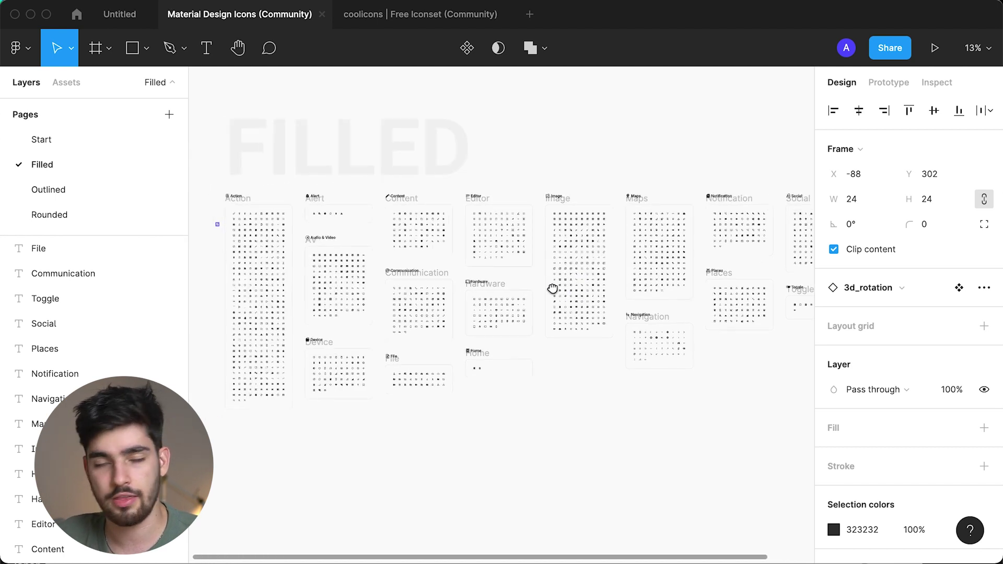
scroll(329, 266, up, 3)
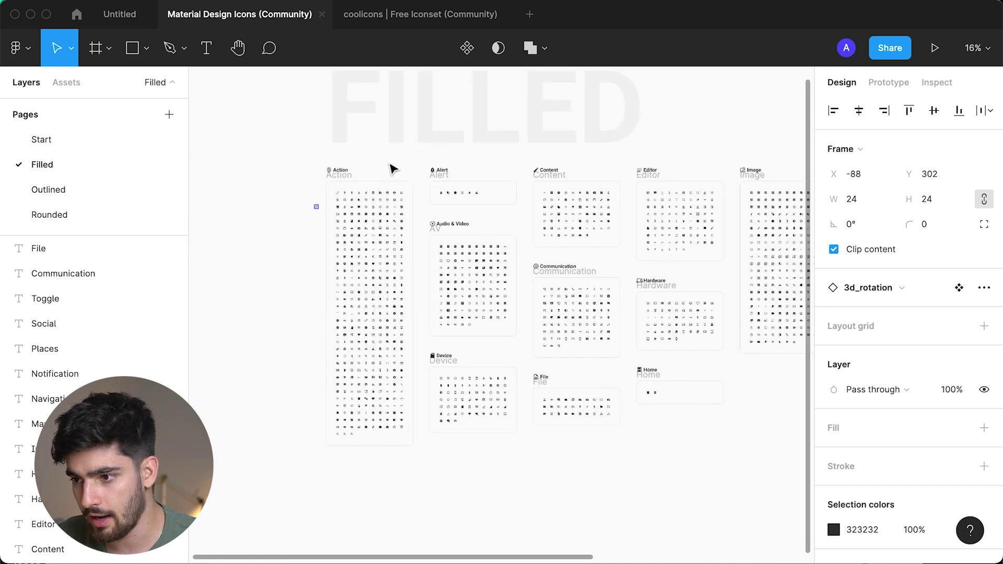
scroll(361, 193, up, 5)
scroll(63, 175, down, 2)
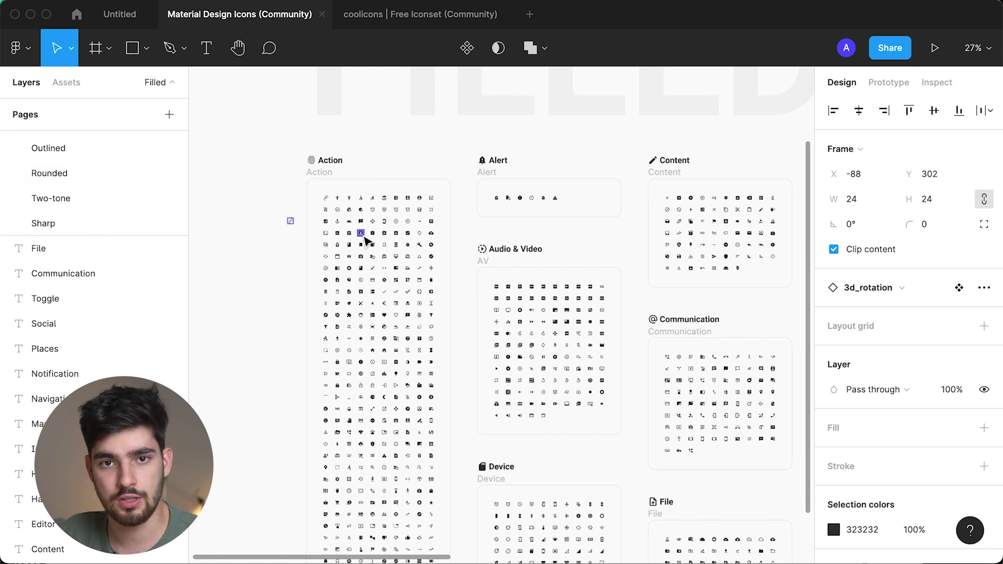
scroll(361, 235, up, 5)
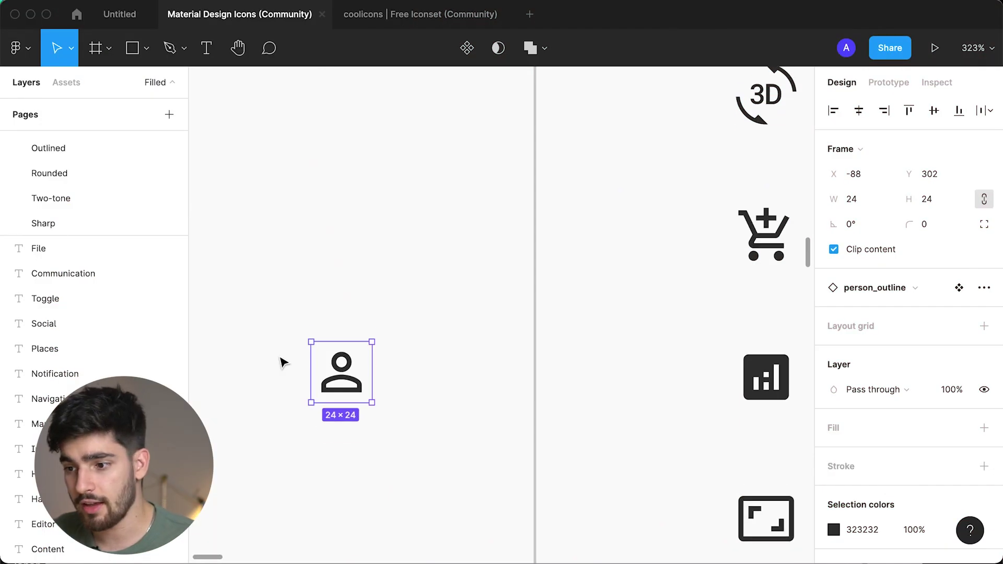
Change the person_outline icon's 323232 selection colour to bright green 5AEA16
scroll(281, 368, down, 2)
scroll(365, 334, left, 3)
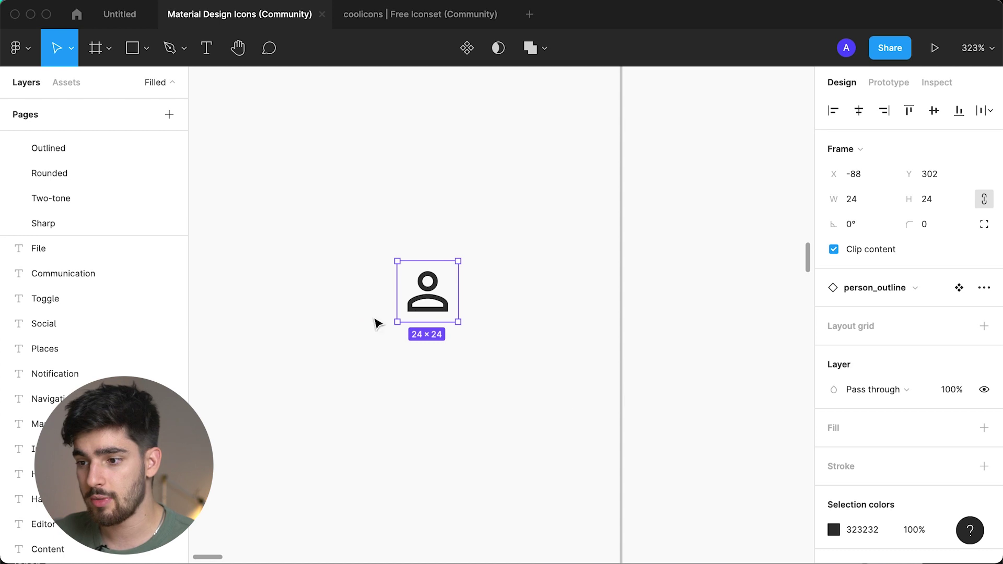
scroll(871, 478, down, 3)
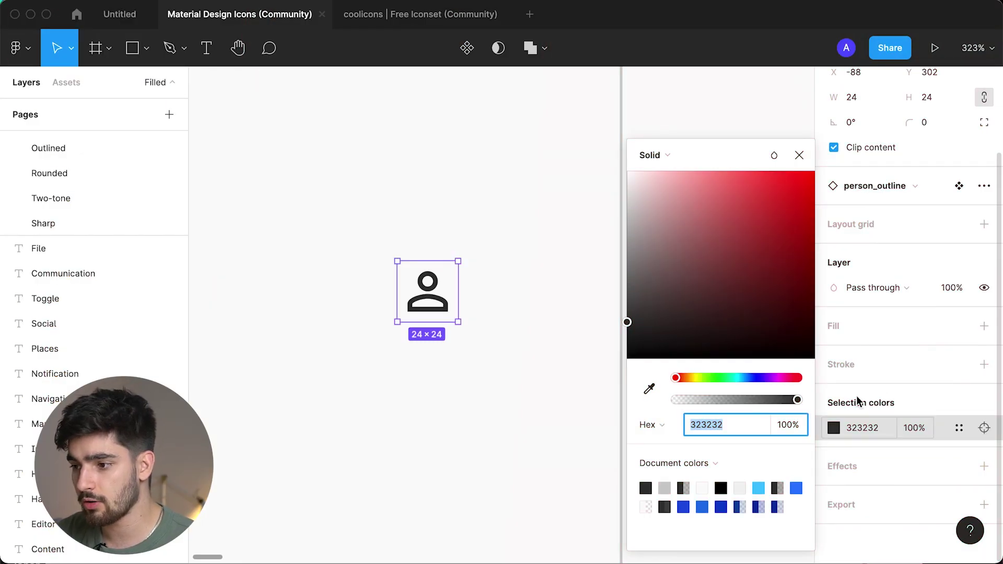
drag(677, 377, 782, 377)
click(731, 240)
drag(801, 218, 801, 201)
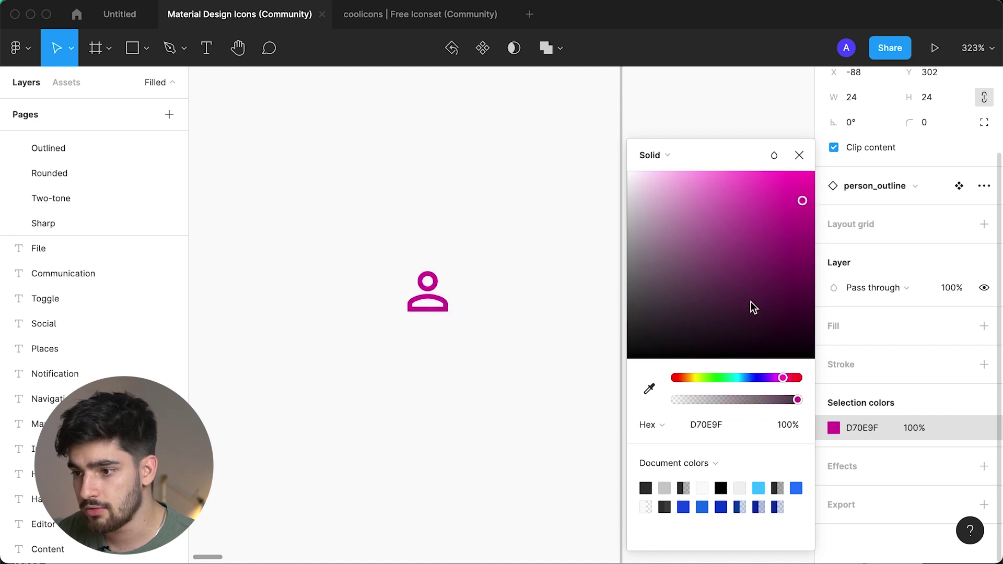
drag(755, 372, 711, 379)
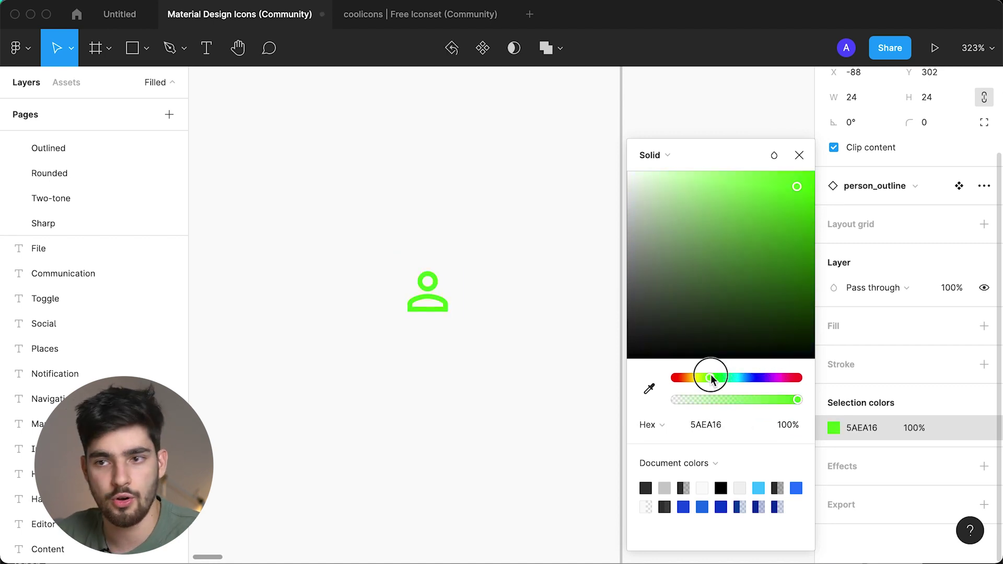
click(799, 155)
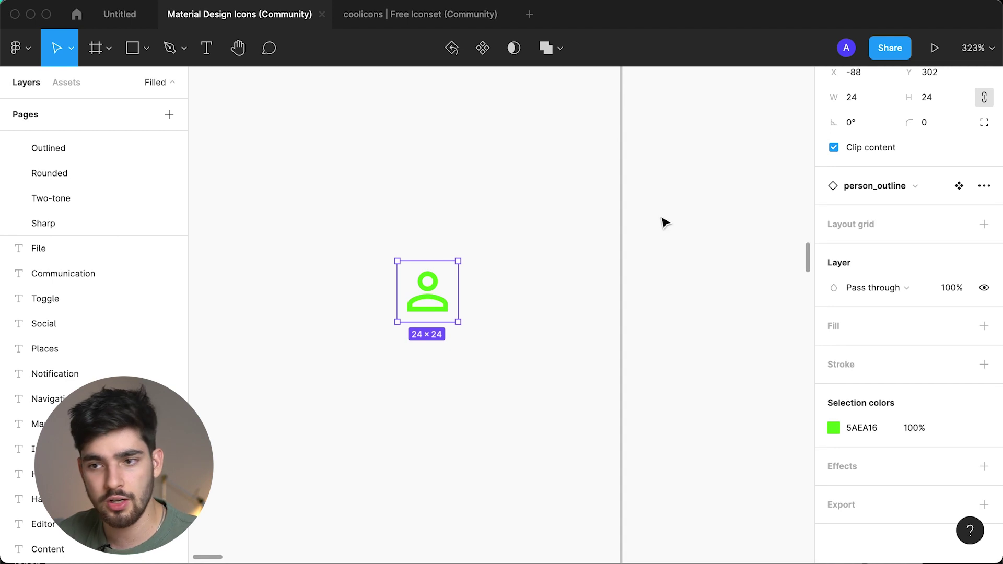
scroll(587, 260, down, 3)
scroll(587, 260, down, 3)
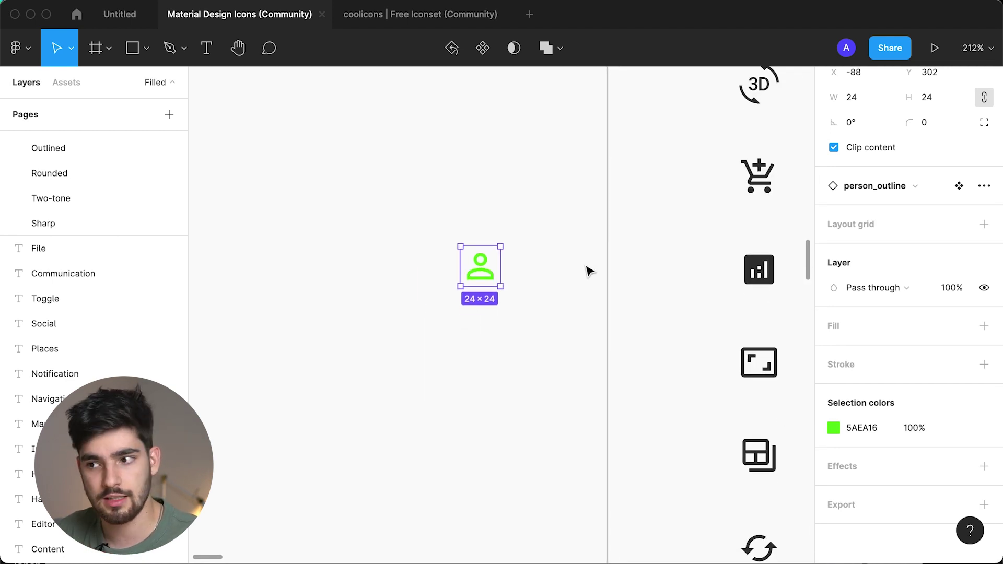
scroll(588, 282, down, 1)
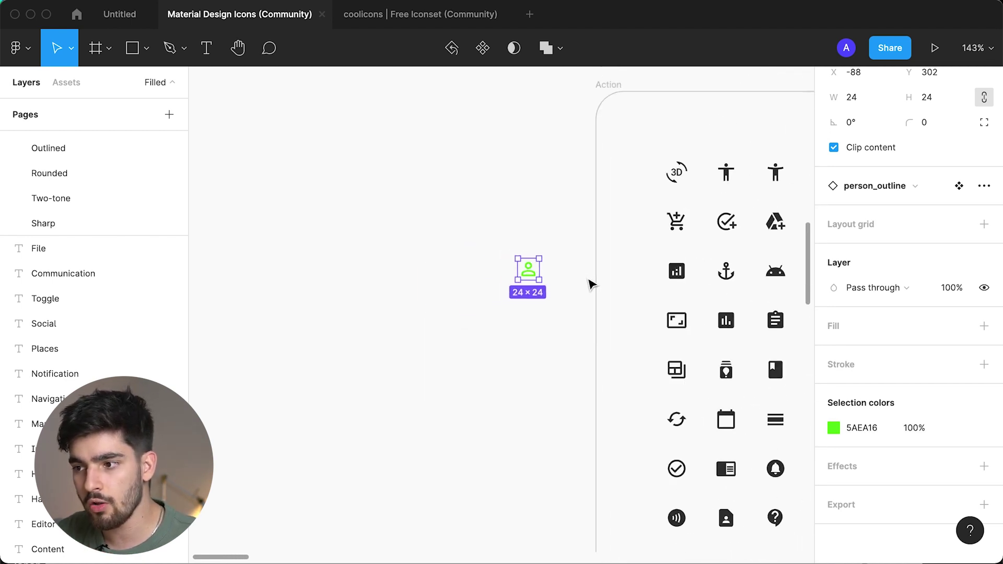
scroll(551, 277, right, 4)
scroll(524, 298, down, 2)
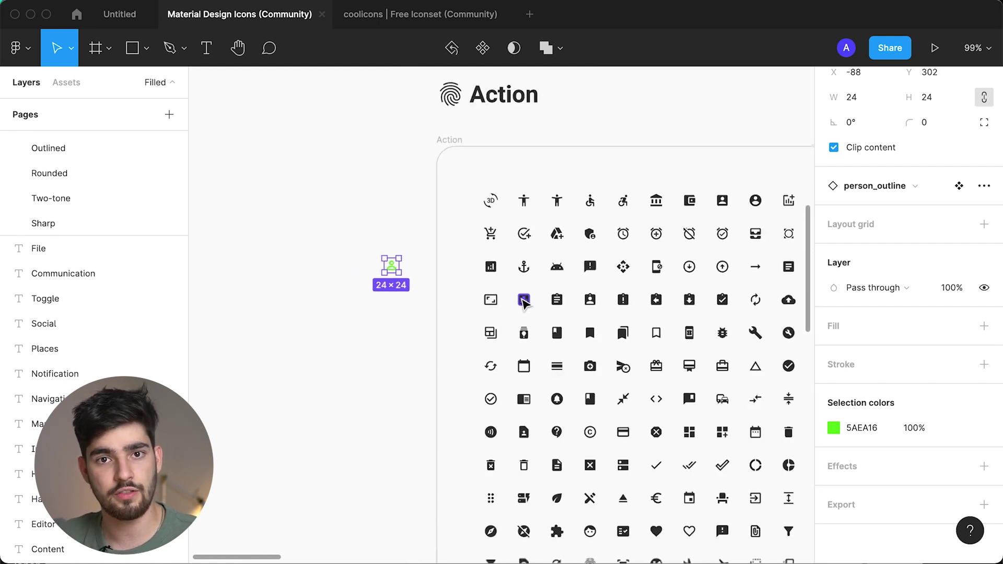
scroll(553, 341, right, 4)
scroll(553, 340, down, 1)
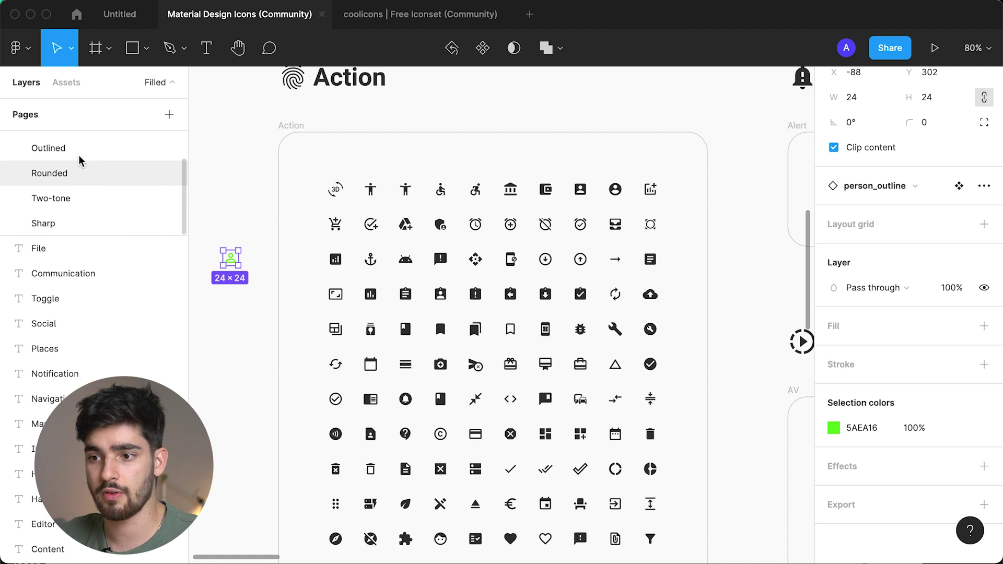
Switch to the Outlined page and scroll through its icons
click(79, 156)
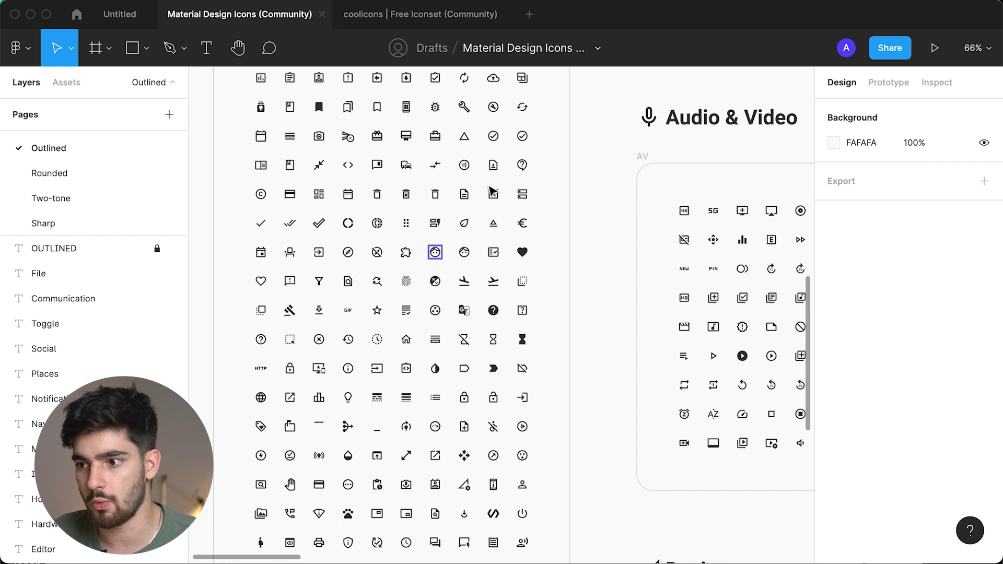
scroll(431, 256, up, 10)
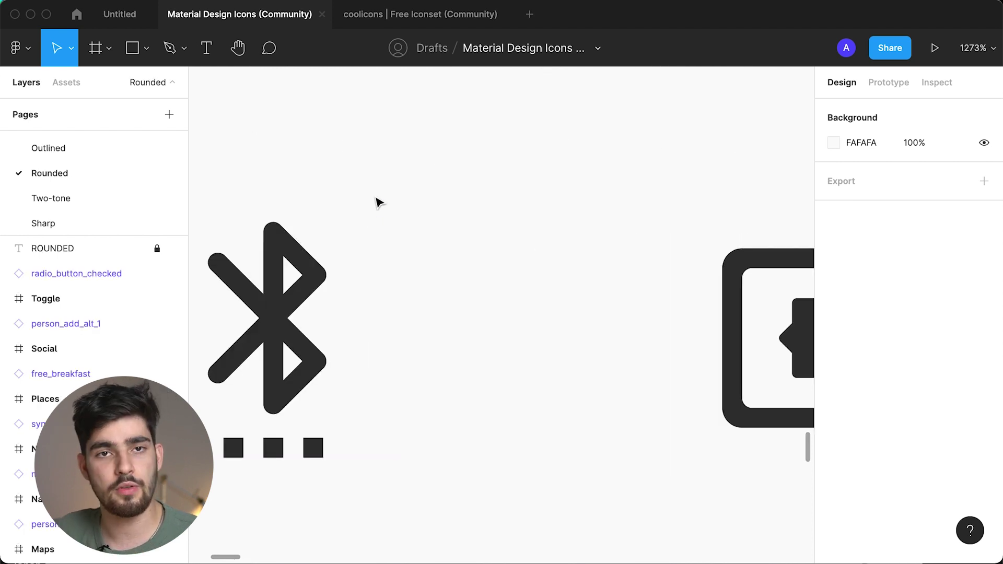
Pan the canvas to bring the Editor and Image icon frames into view
scroll(446, 183, down, 10)
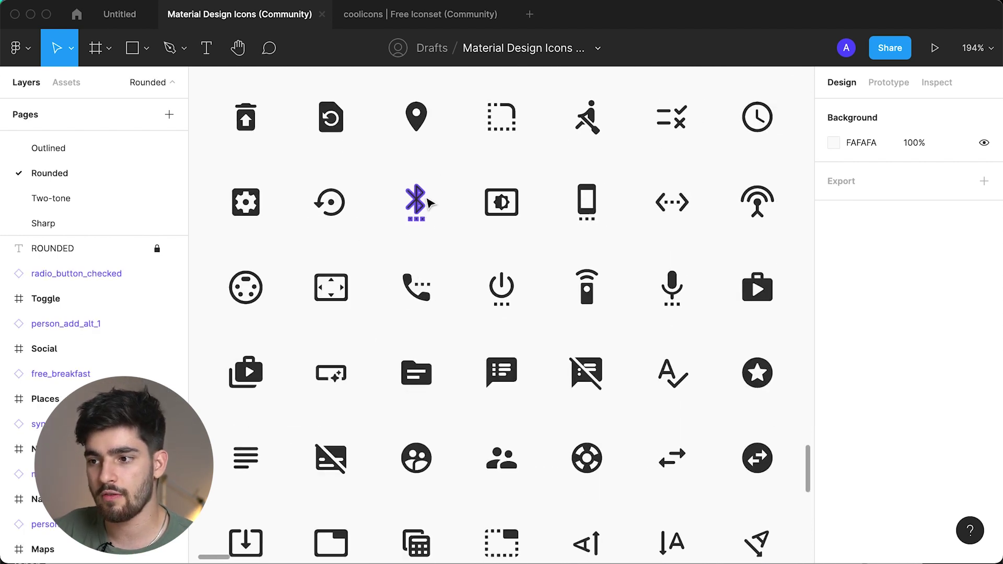
scroll(426, 201, up, 5)
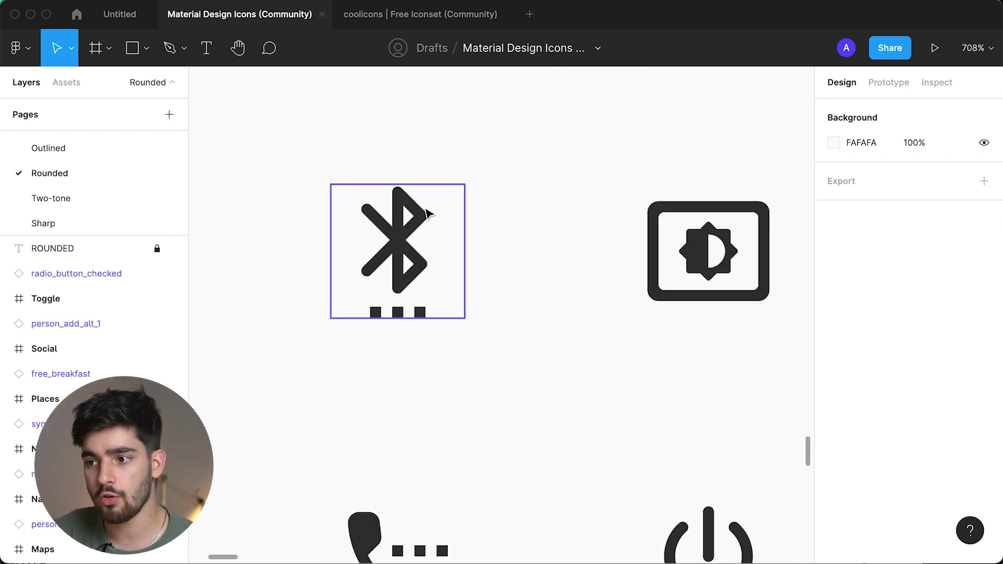
scroll(419, 234, down, 5)
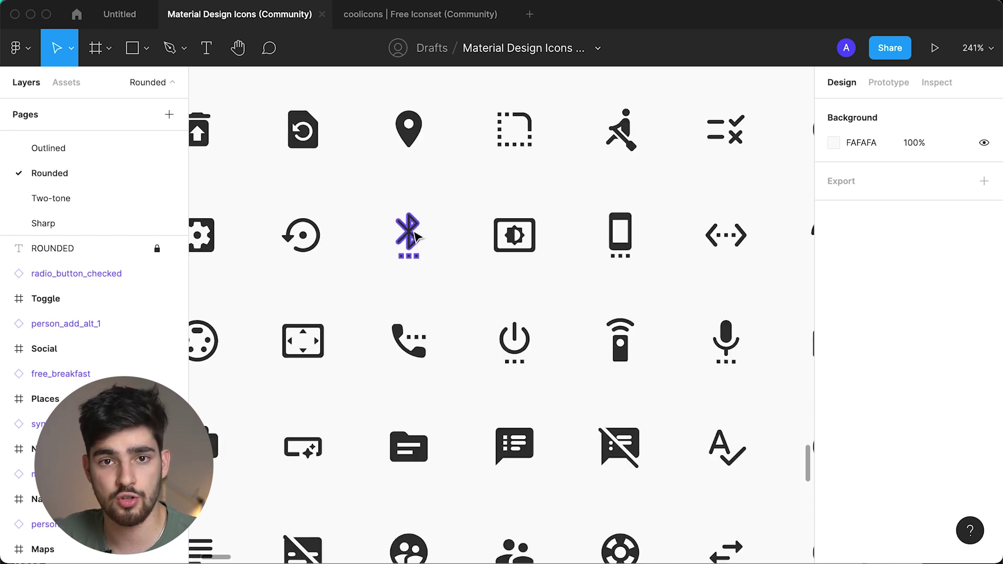
scroll(412, 236, down, 5)
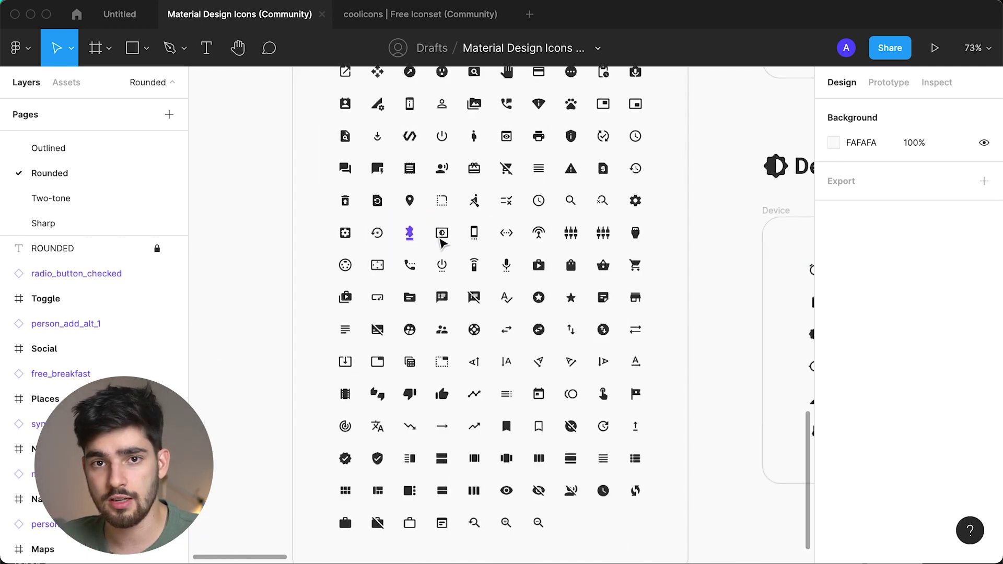
scroll(484, 235, up, 1)
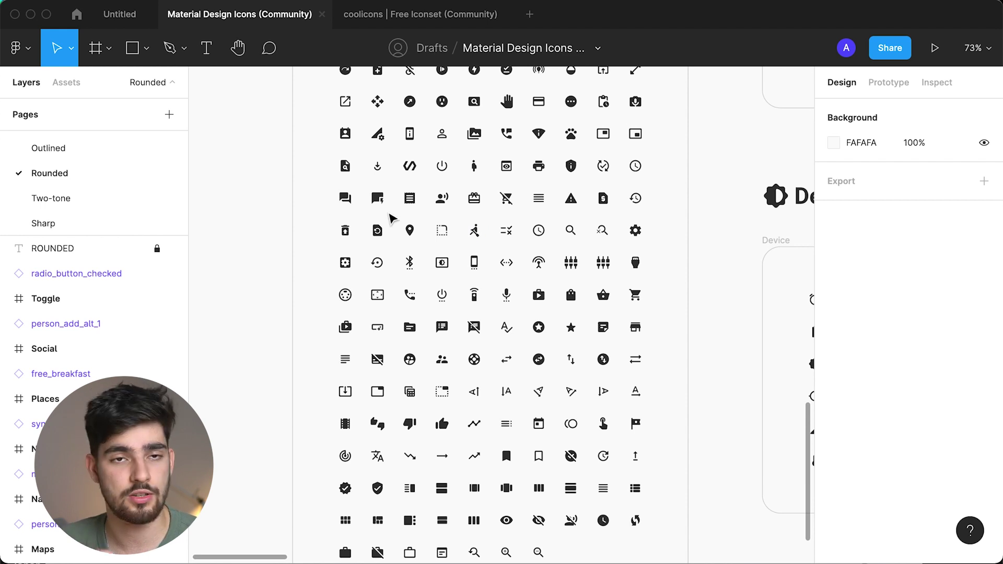
scroll(392, 218, up, 1)
scroll(459, 193, down, 4)
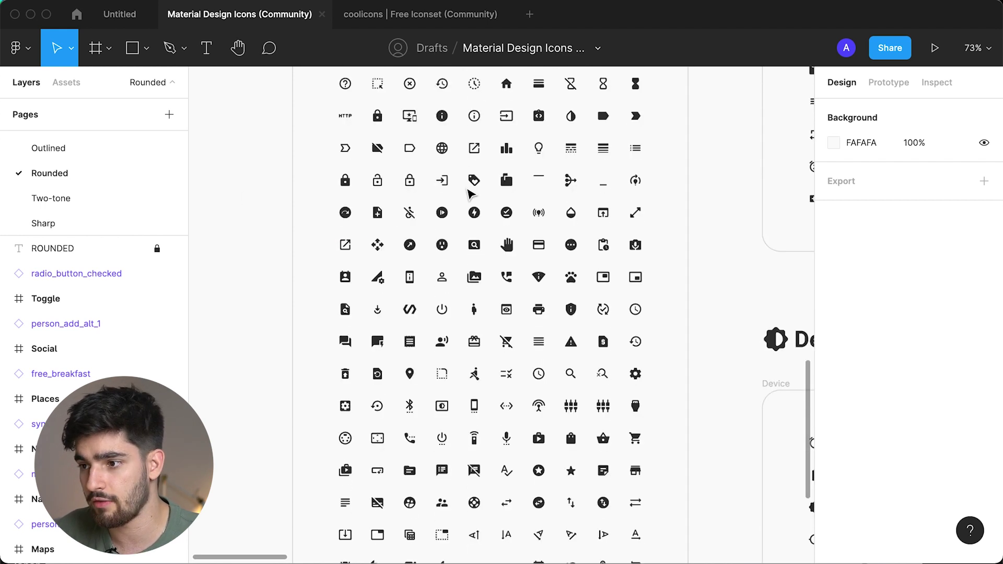
scroll(531, 199, right, 5)
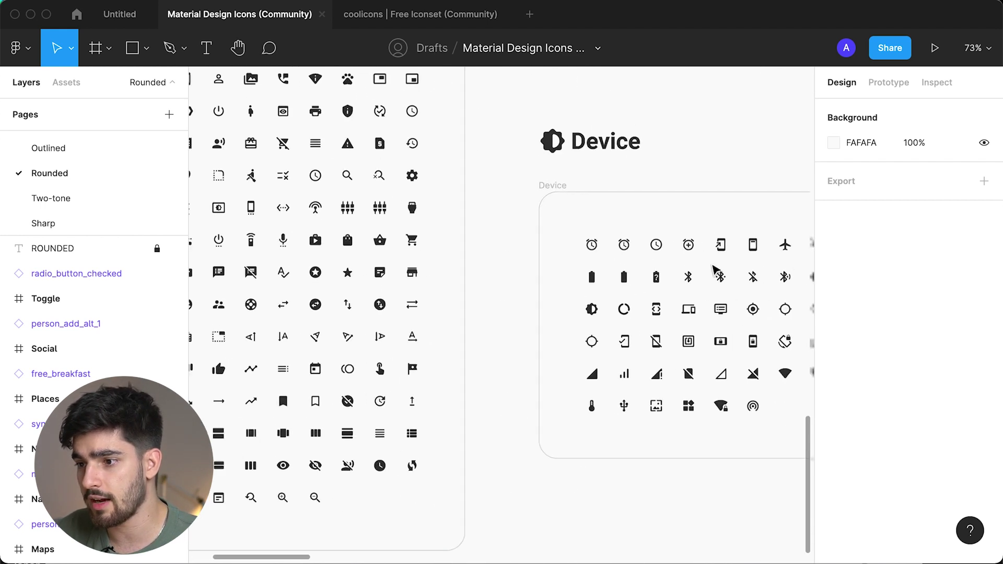
scroll(712, 268, up, 3)
scroll(616, 313, down, 3)
scroll(455, 360, down, 4)
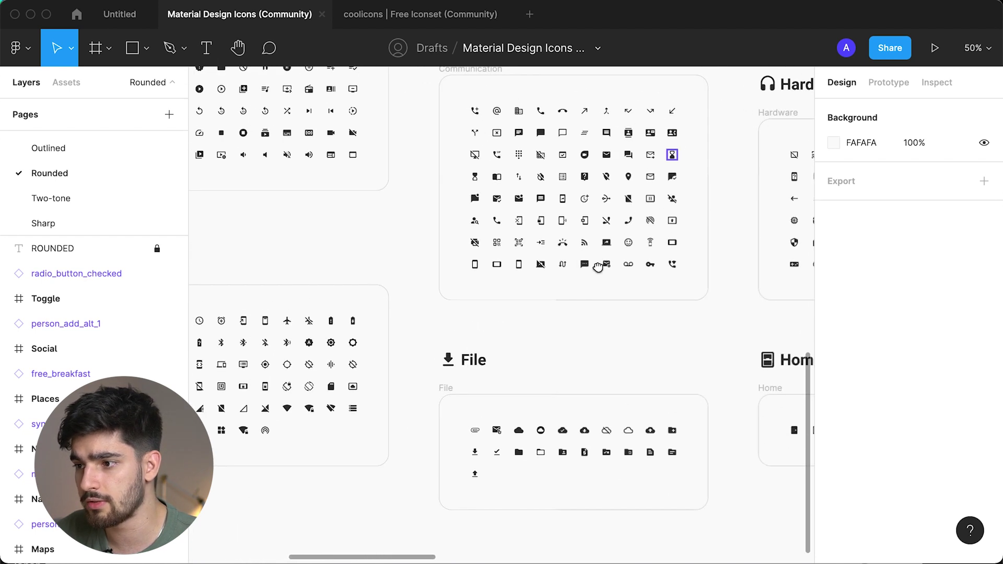
scroll(598, 264, up, 4)
scroll(598, 265, right, 5)
scroll(406, 348, left, 2)
scroll(406, 347, up, 1)
drag(583, 207, 371, 320)
Move on to the Two-tone page of icons
scroll(531, 273, right, 2)
scroll(500, 269, up, 5)
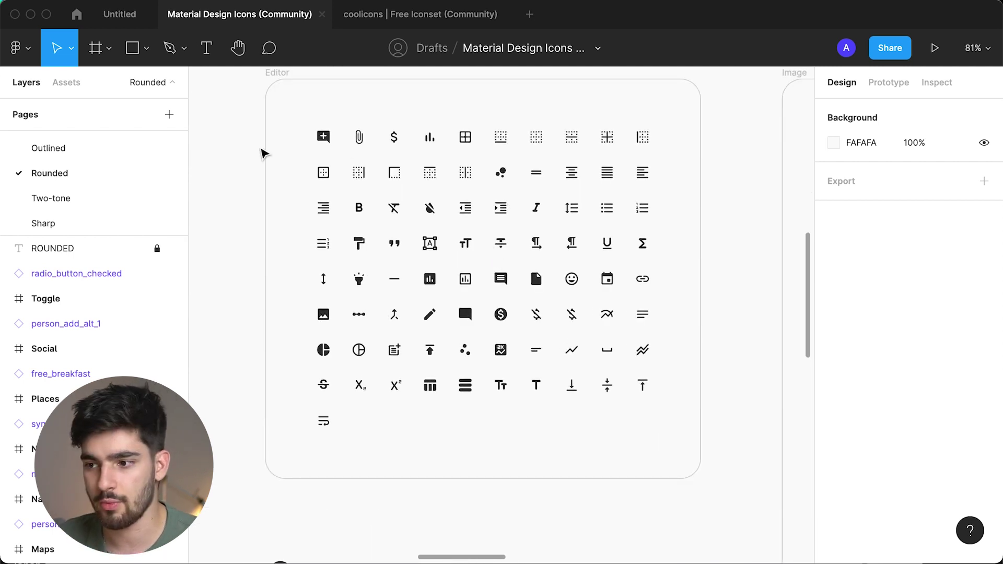
key(Page_Down)
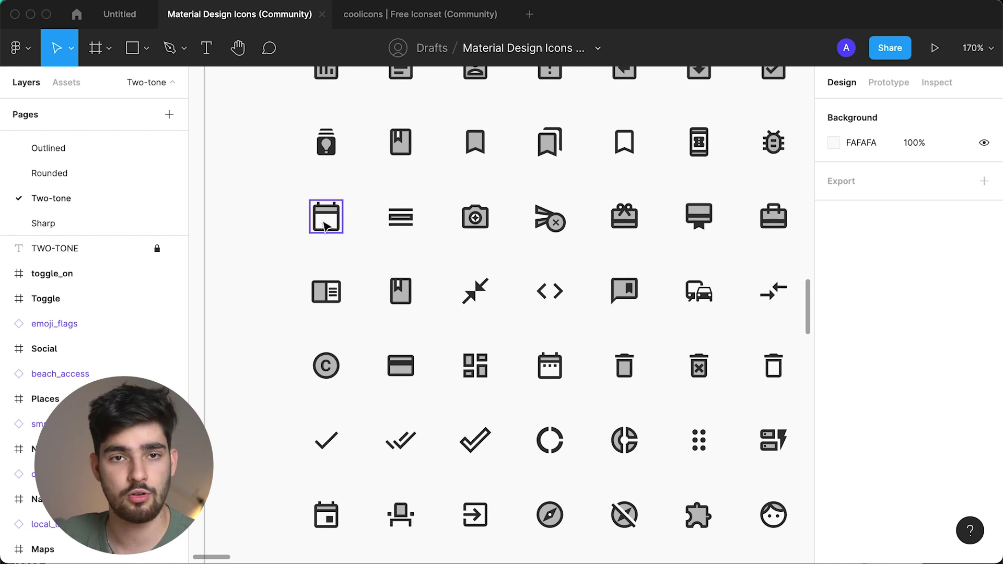
Select calendar_today, expand its layers and fill the top bar Vector with FF0000
scroll(314, 214, up, 5)
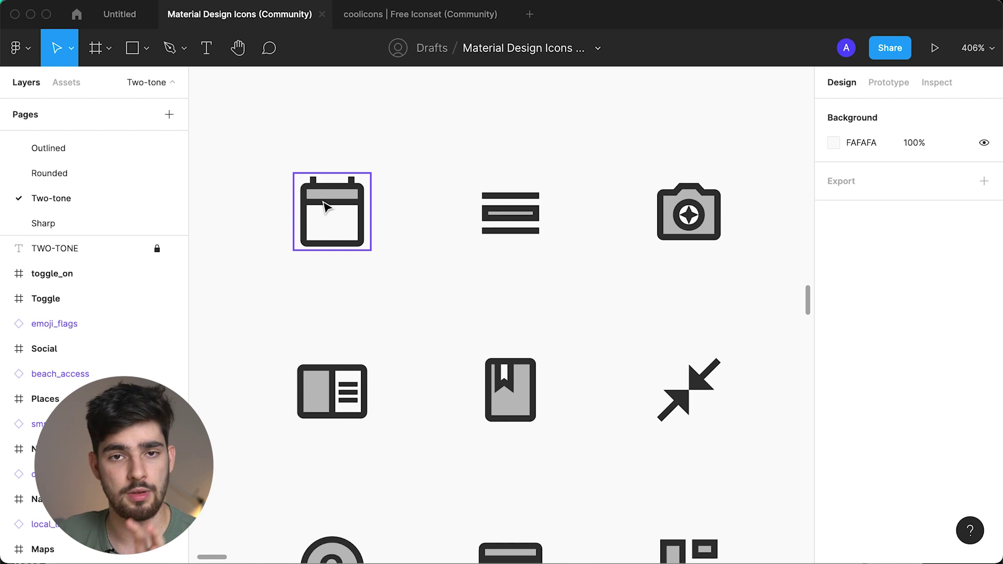
click(325, 206)
scroll(846, 430, down, 6)
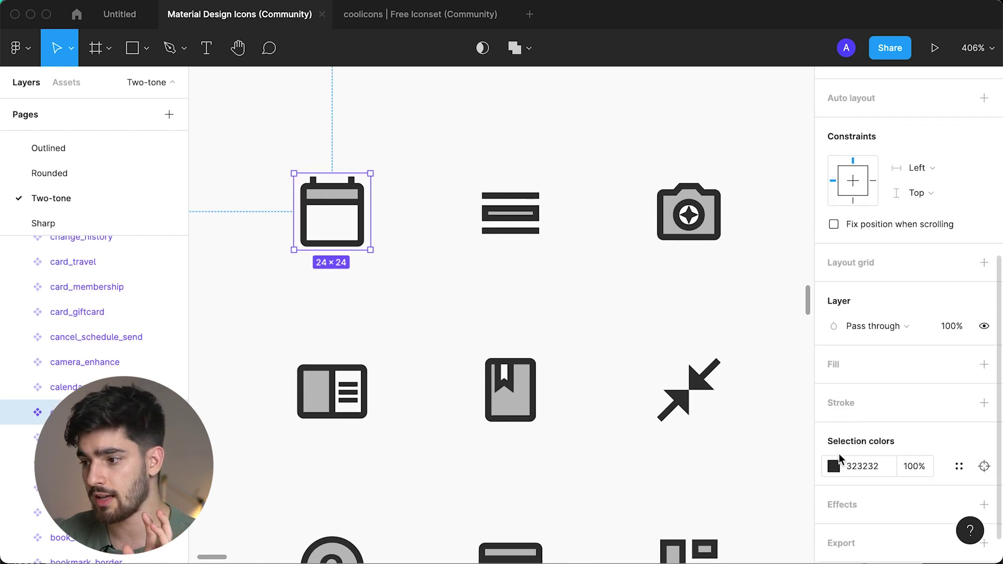
click(19, 413)
click(63, 437)
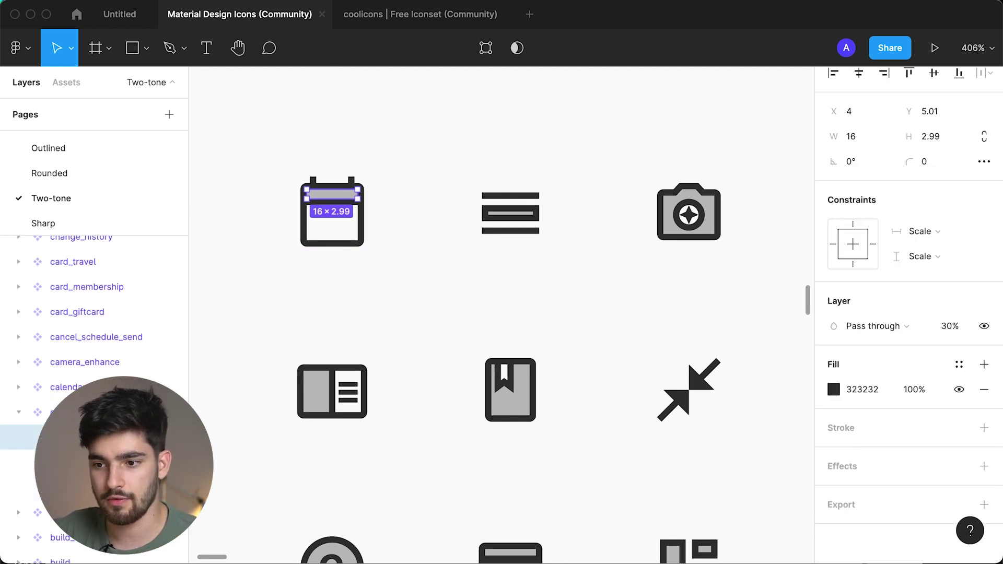
click(832, 389)
text(FF0000)
key(Return)
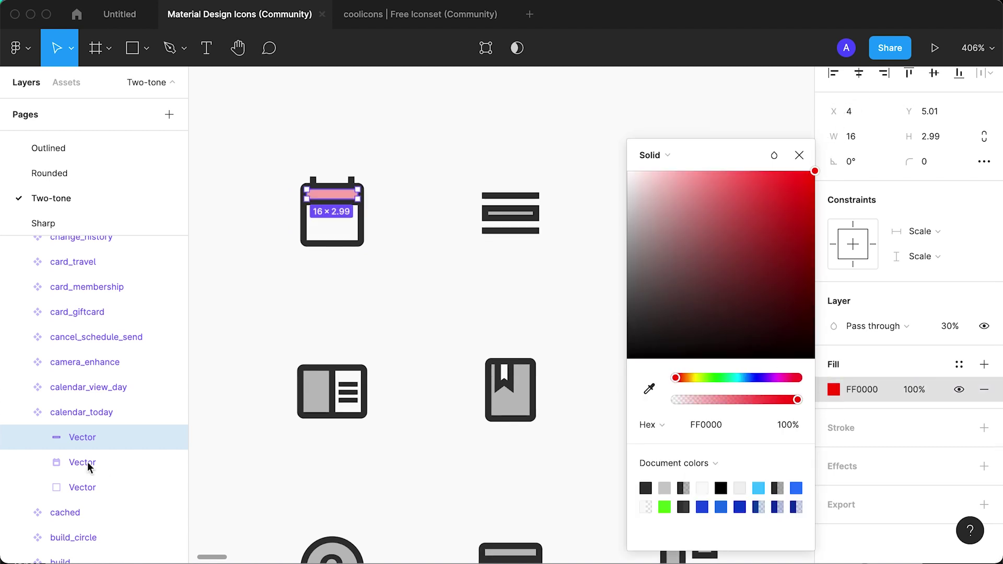
Fill the calendar's body Vector with red FF0000
click(86, 463)
click(833, 389)
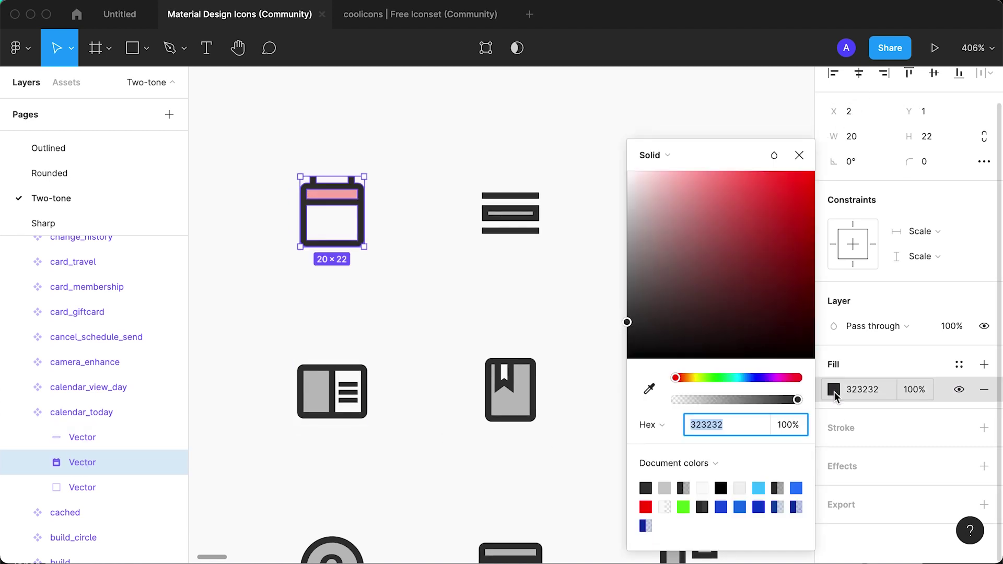
text(FF0000)
key(Return)
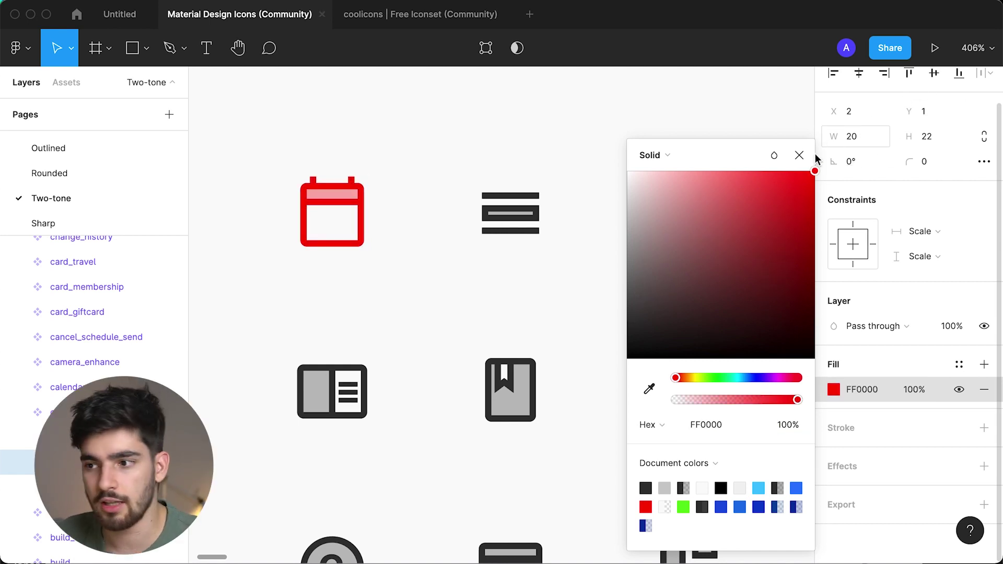
click(799, 155)
Deselect the calendar and go to the Sharp page
click(516, 110)
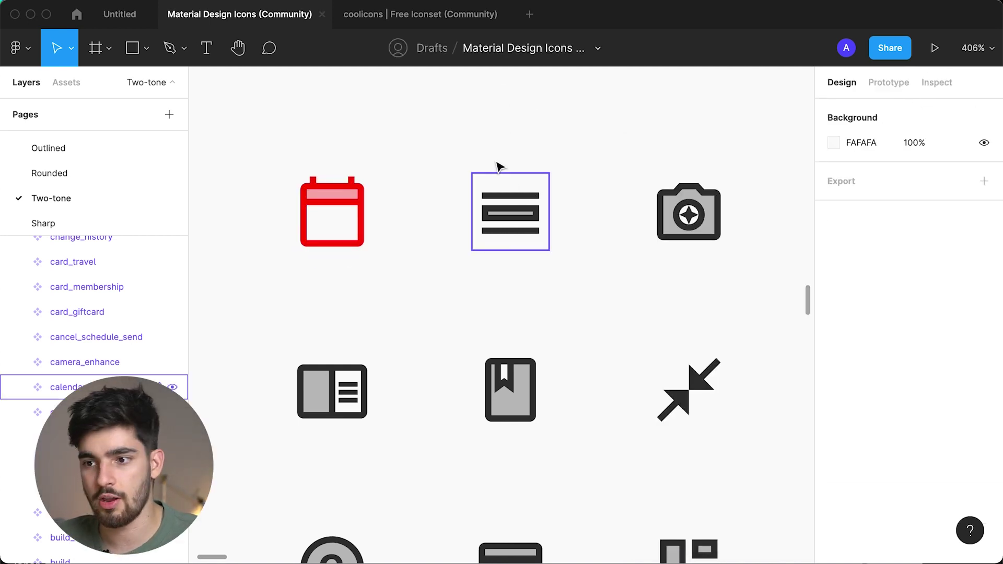
scroll(499, 166, down, 6)
click(102, 221)
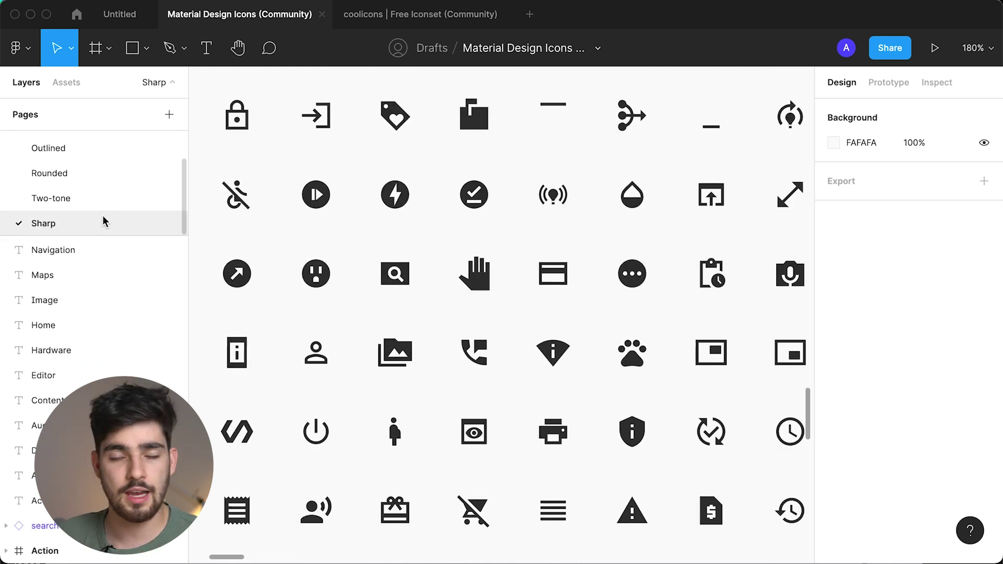
Scroll through the coolicons Icons page grid of line and filled icons
scroll(391, 259, down, 2)
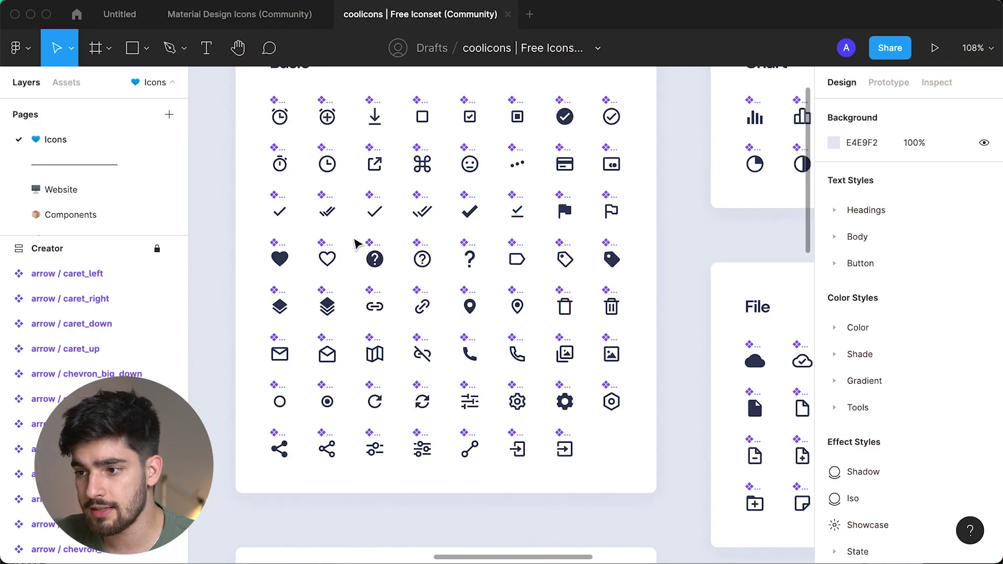
scroll(299, 204, up, 1)
ctrl+scroll(346, 199, up, 5)
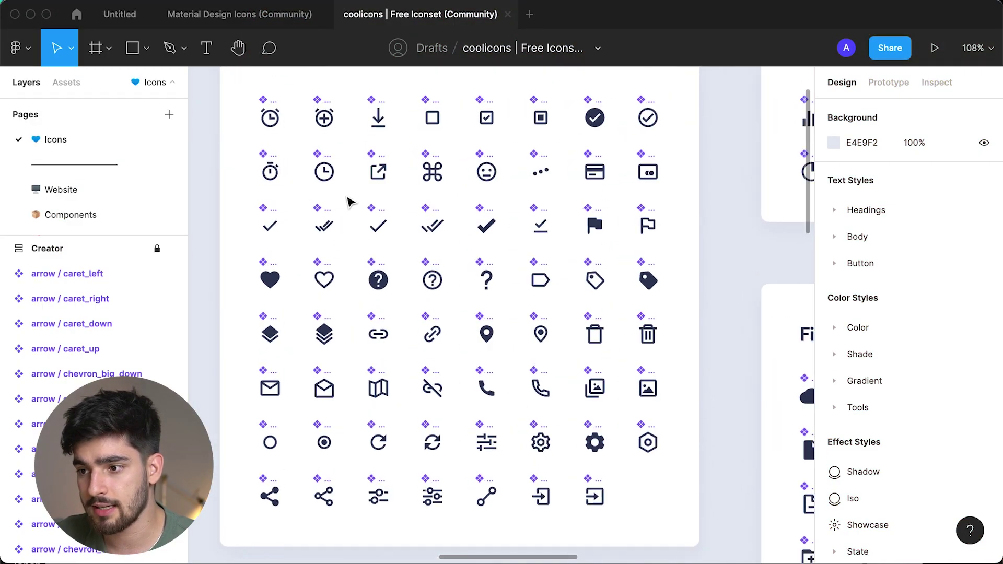
scroll(319, 222, left, 2)
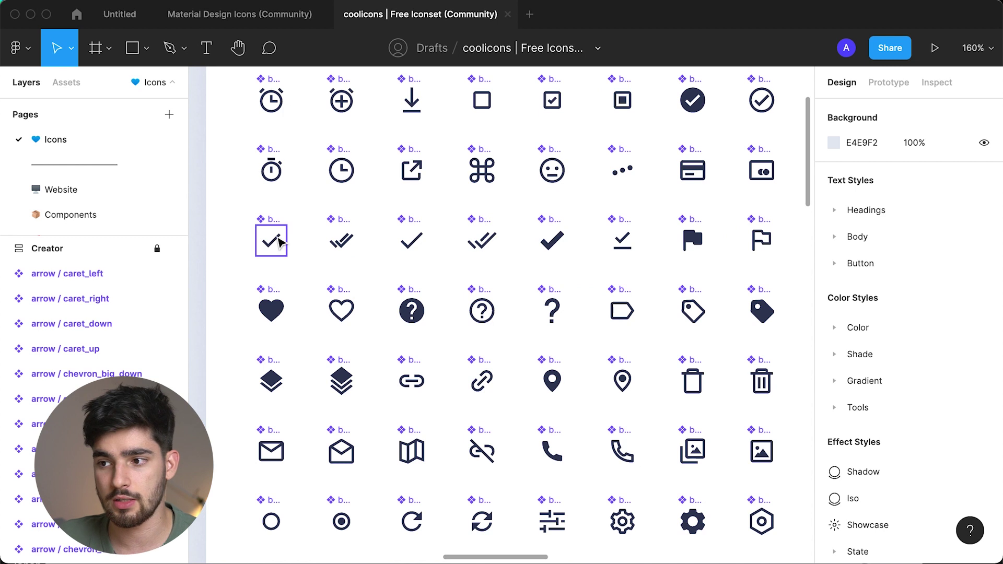
scroll(277, 208, up, 3)
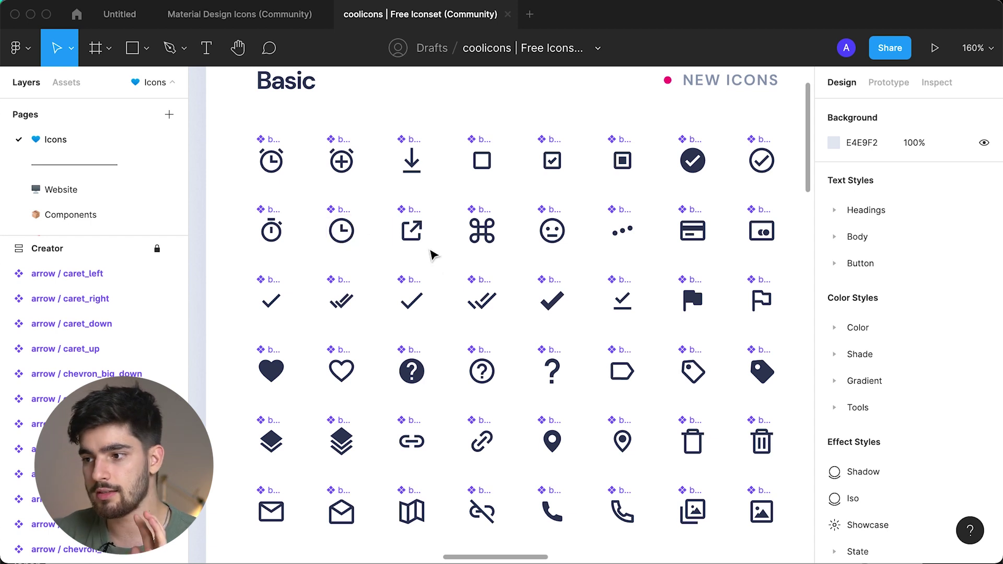
ctrl+scroll(439, 256, down, 4)
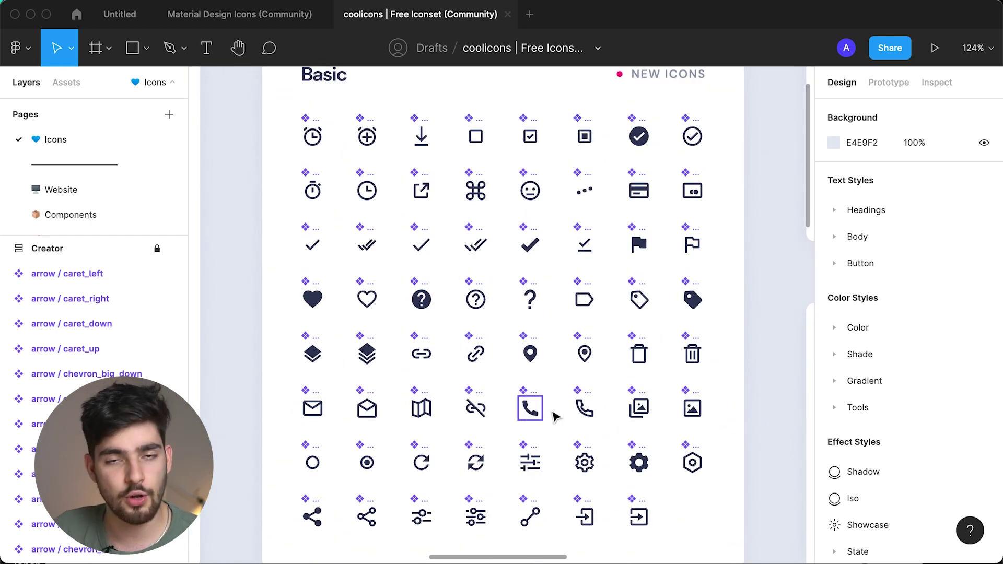
ctrl+scroll(582, 423, down, 6)
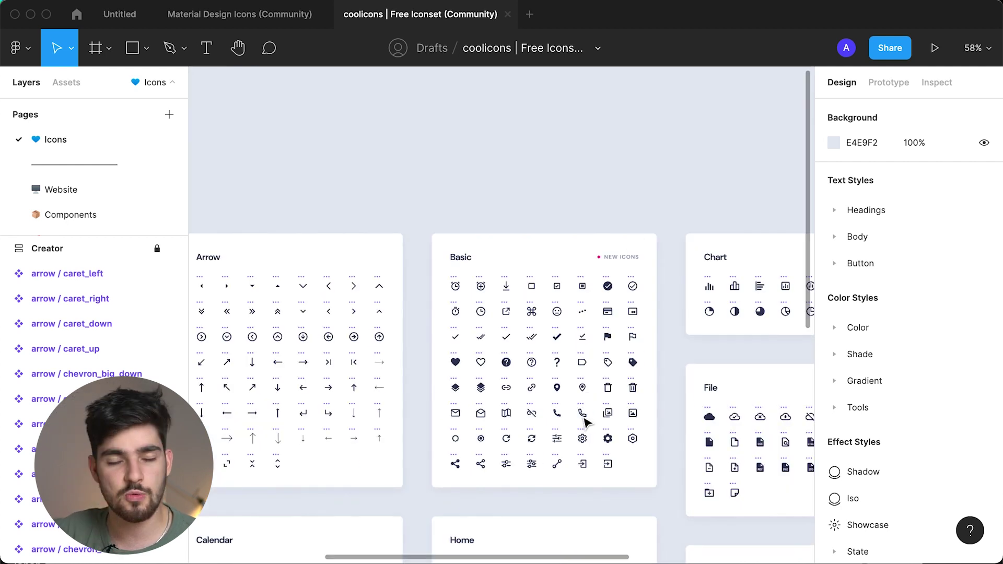
scroll(559, 376, down, 1)
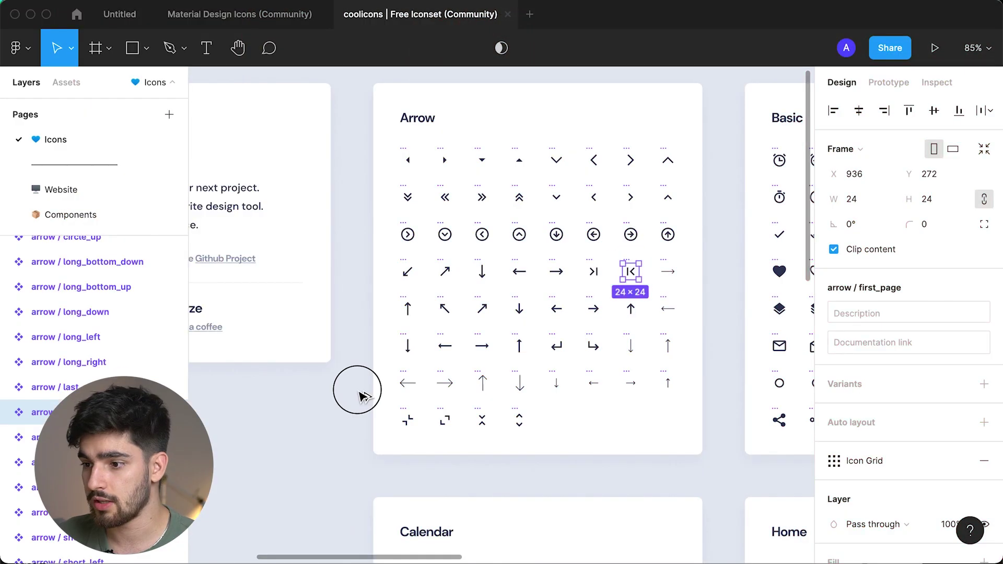
Drag a first_page arrow instance onto the canvas beside the Arrow frame
drag(358, 393, 360, 394)
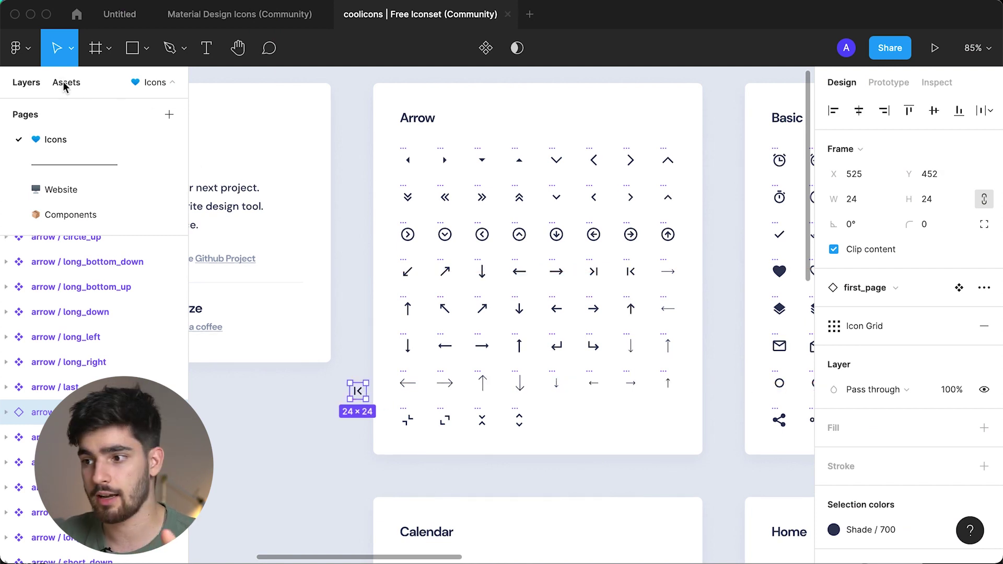
Swap the placed arrow instance to the long_down arrow
click(860, 287)
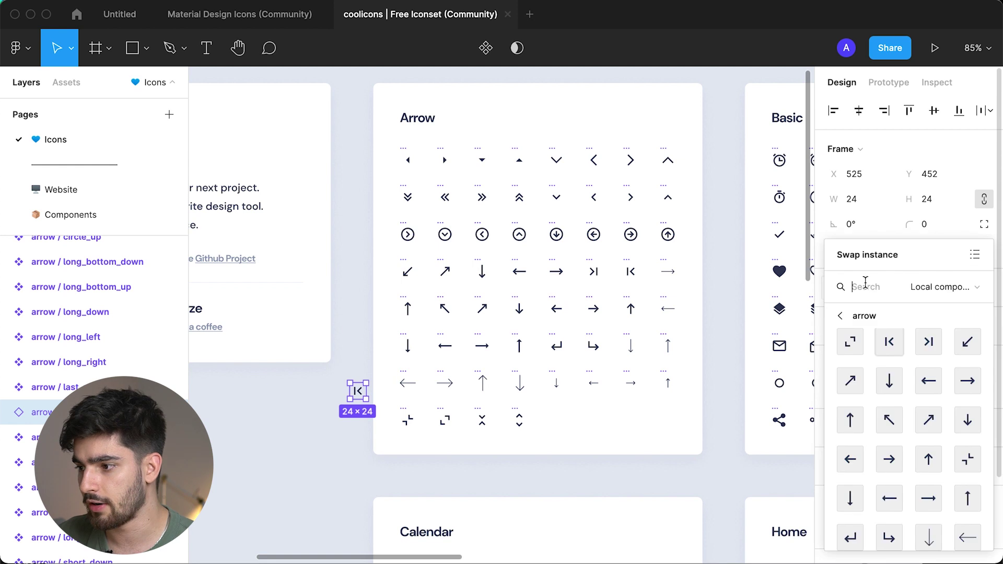
click(890, 375)
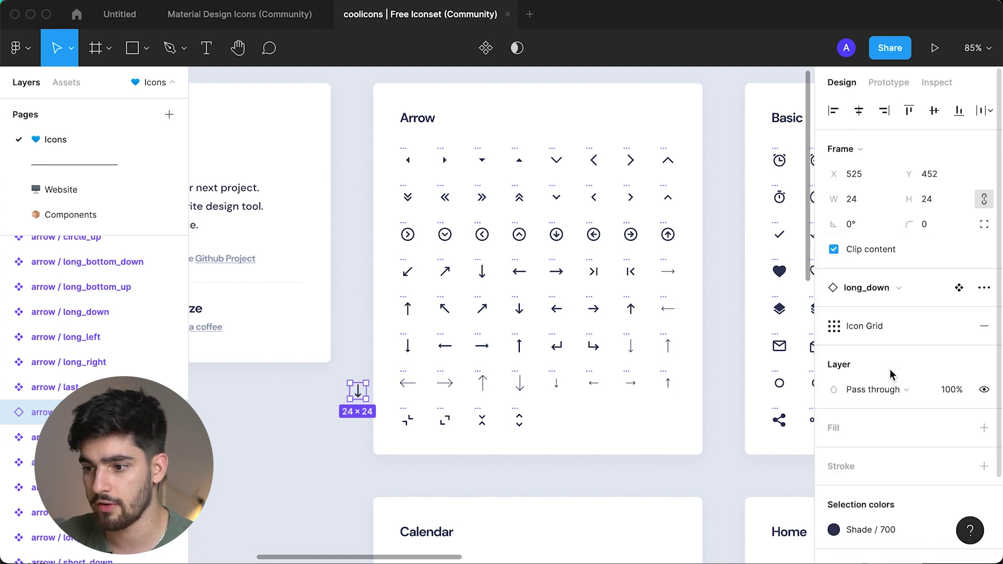
scroll(927, 451, down, 2)
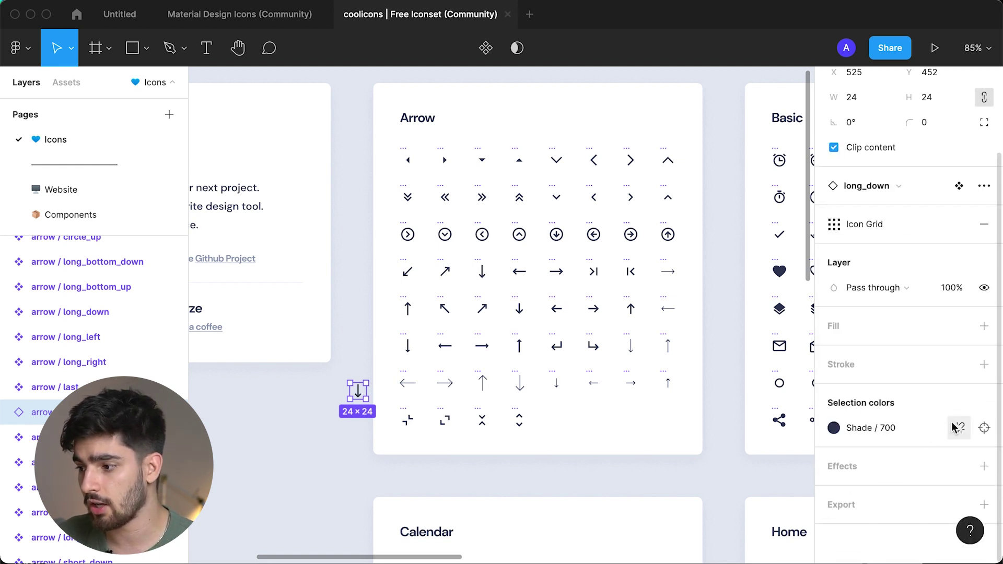
Detach the Shade / 700 style and set the arrow colour to blue 0048FF
click(956, 430)
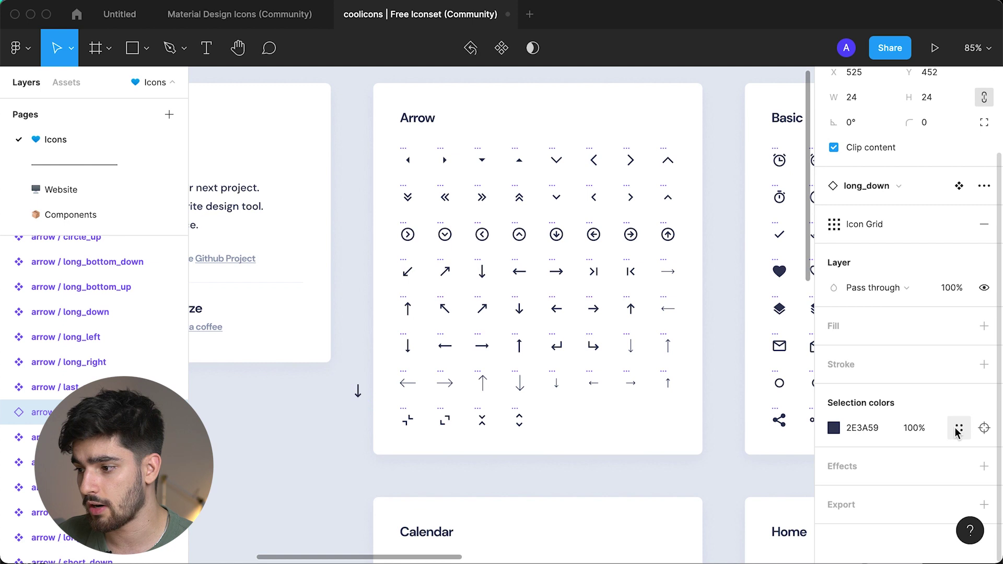
click(833, 428)
text(1A3F9E)
key(Return)
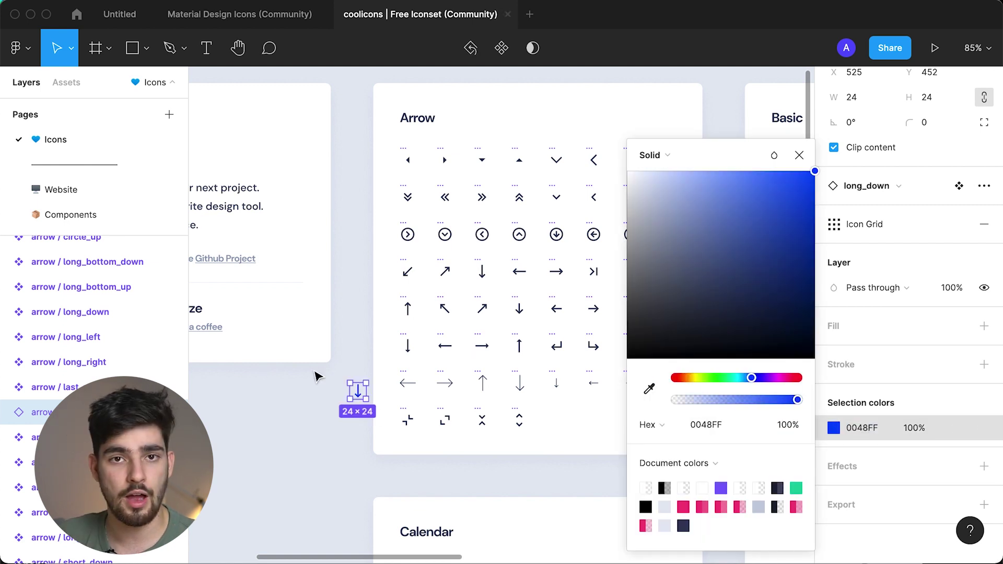